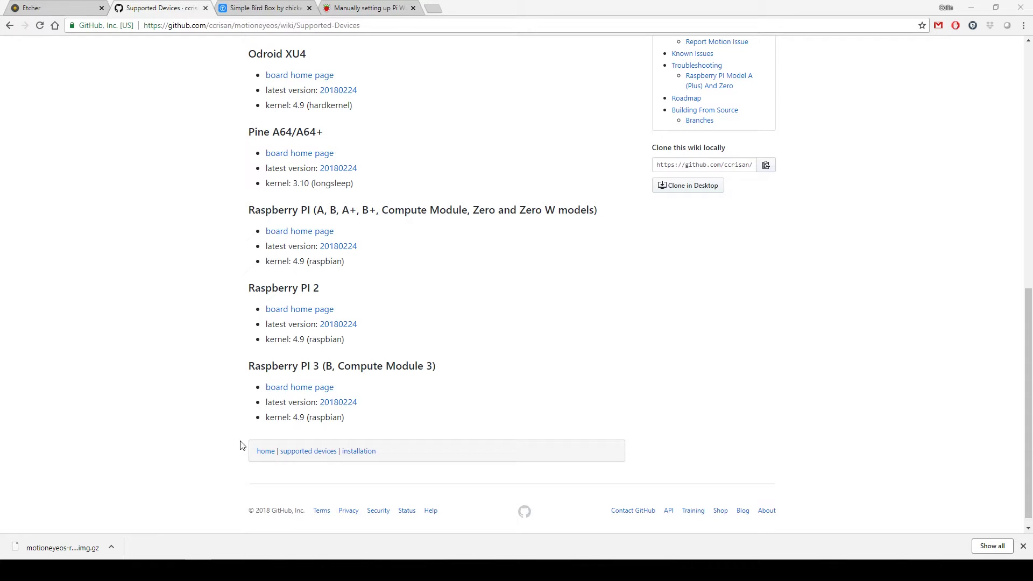
Highlight the Raspberry PI Zero and Raspberry PI 3 headings on the wiki, then view etcher.io
left_click(191, 298)
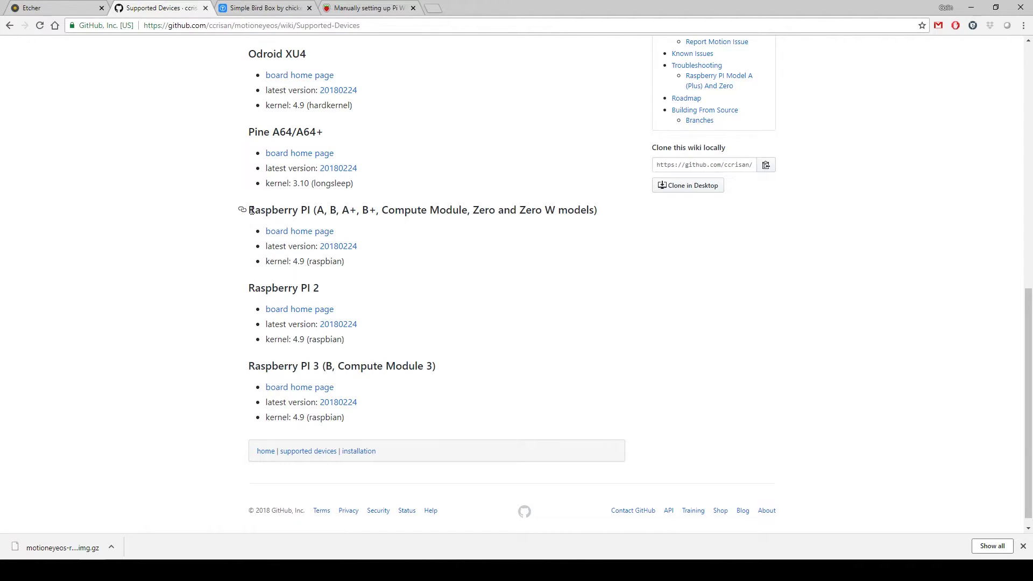
left_click_drag(250, 210, 271, 211)
left_click(382, 256)
left_click_drag(473, 211, 510, 211)
left_click_drag(322, 367, 252, 369)
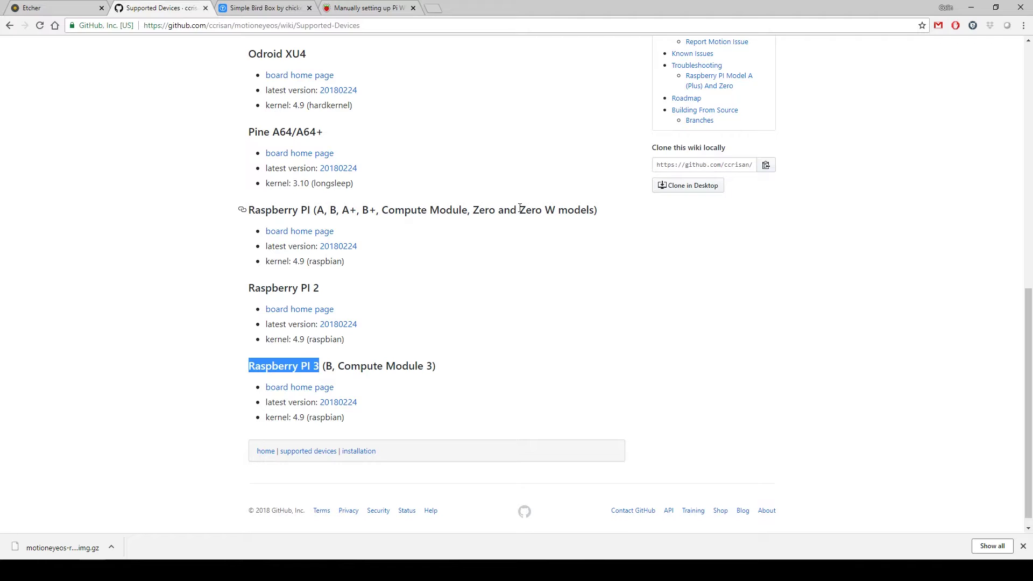
left_click(520, 209)
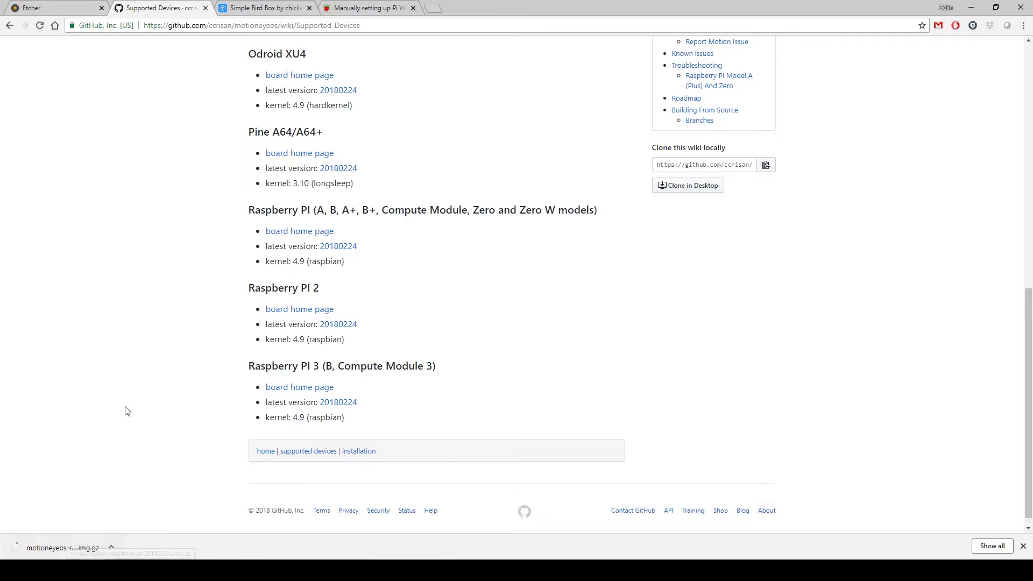
left_click(74, 10)
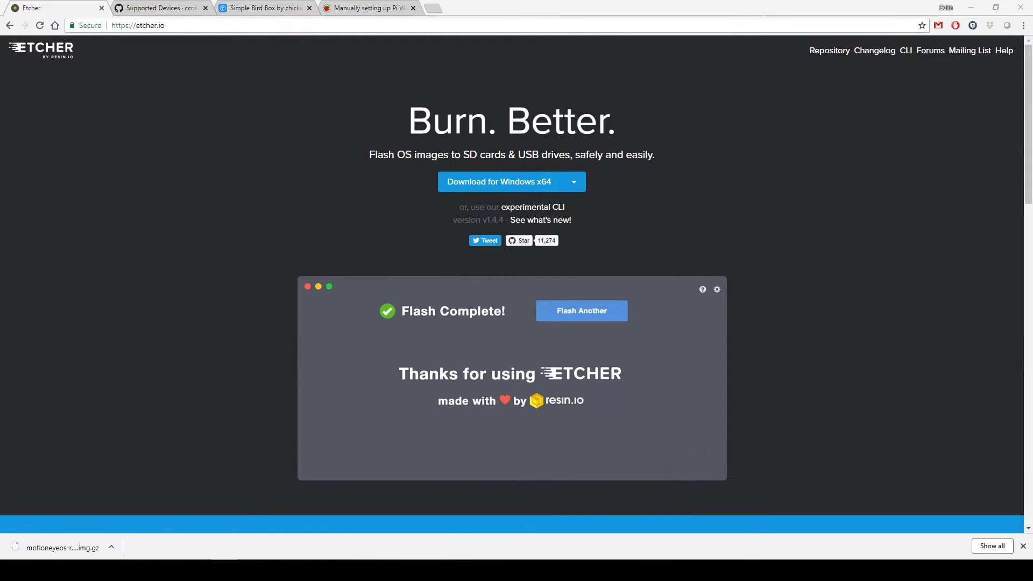
Centre the Etcher window and drop the motionEyeOS image onto it
left_click_drag(288, 203, 561, 178)
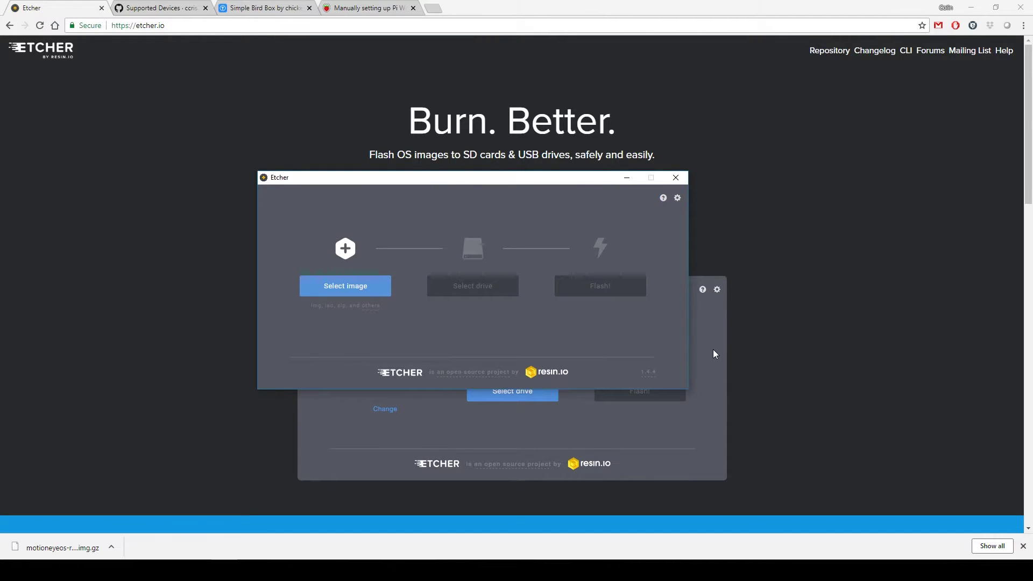
left_click_drag(560, 179, 628, 170)
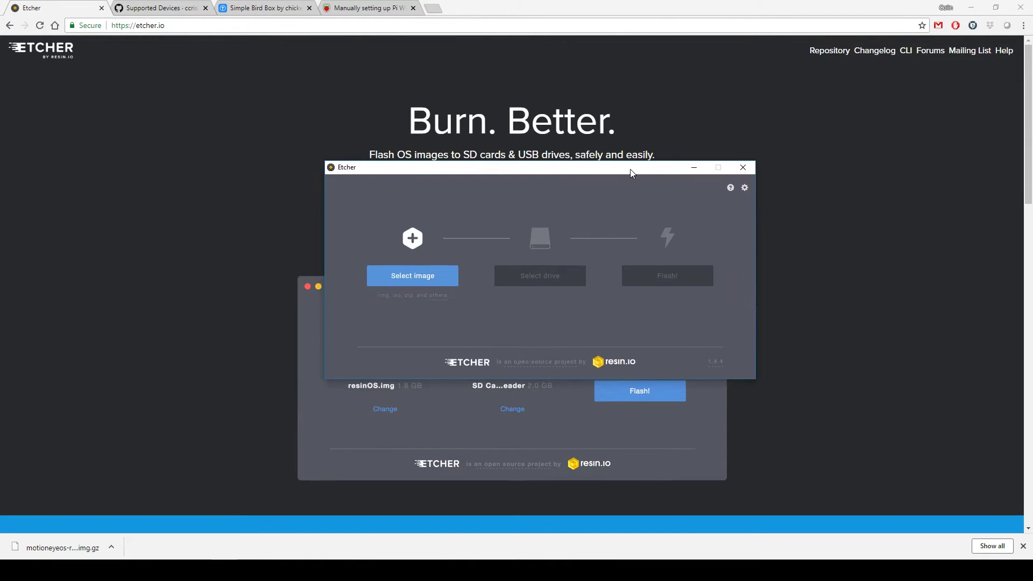
left_click(969, 8)
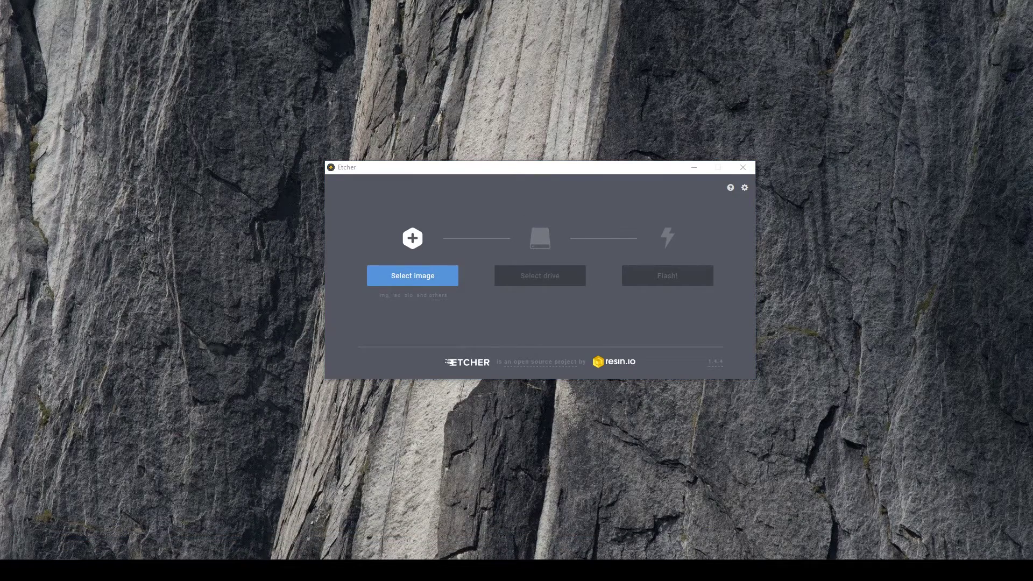
left_click_drag(0, 323, 408, 273)
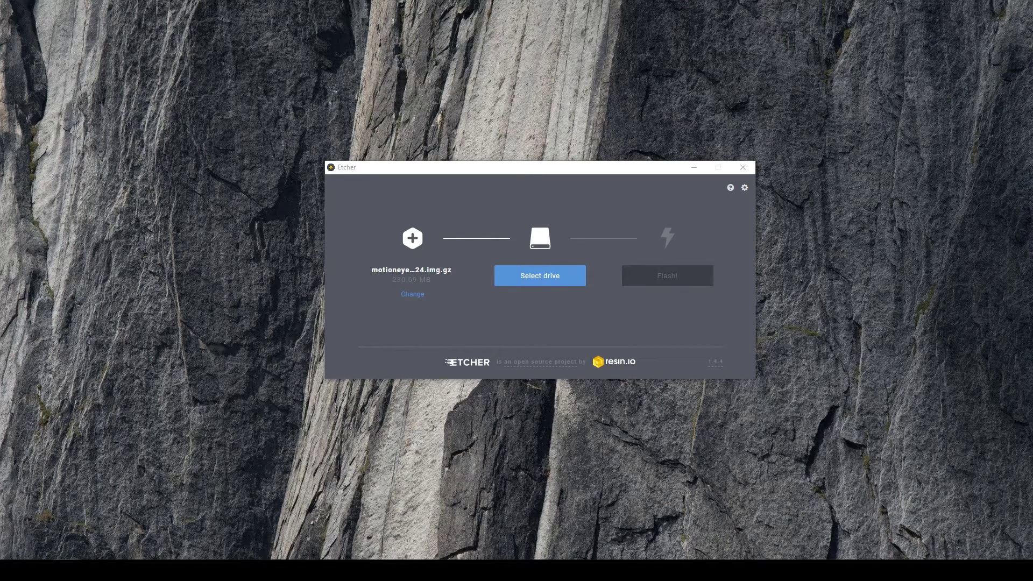
Set the 31.05 GB Generic SD/MMC card as the target drive
left_click(535, 274)
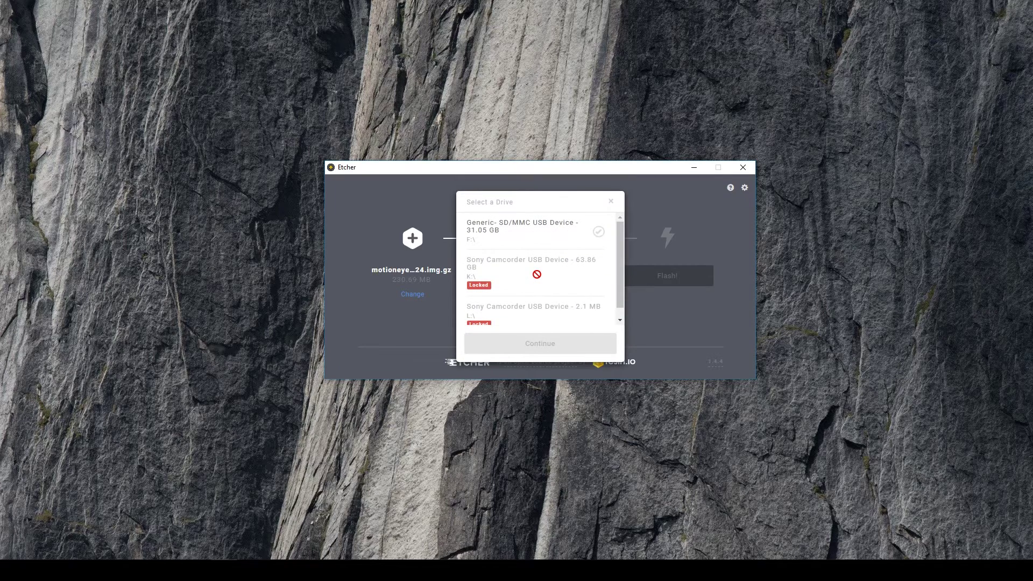
left_click(554, 236)
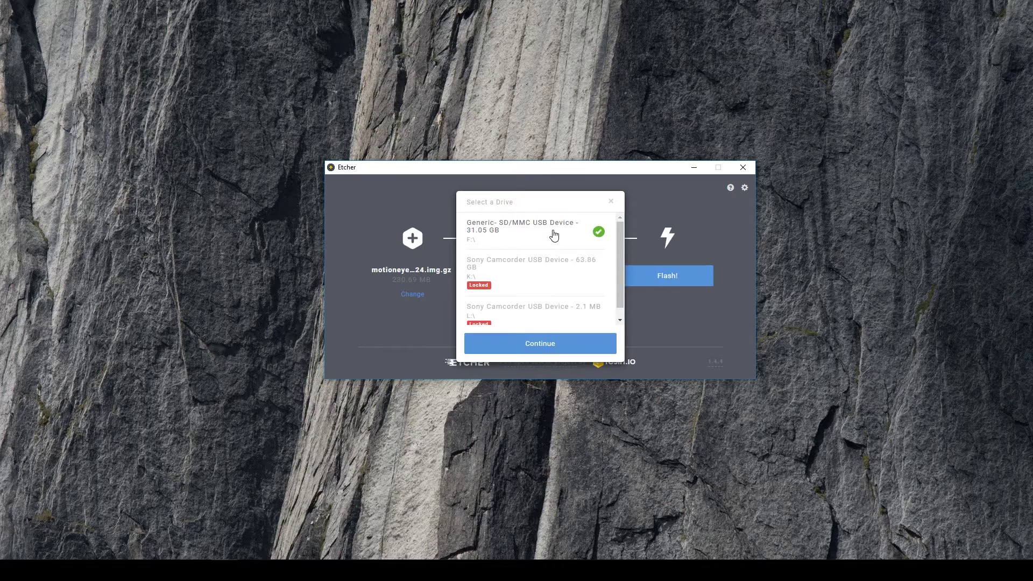
left_click(548, 347)
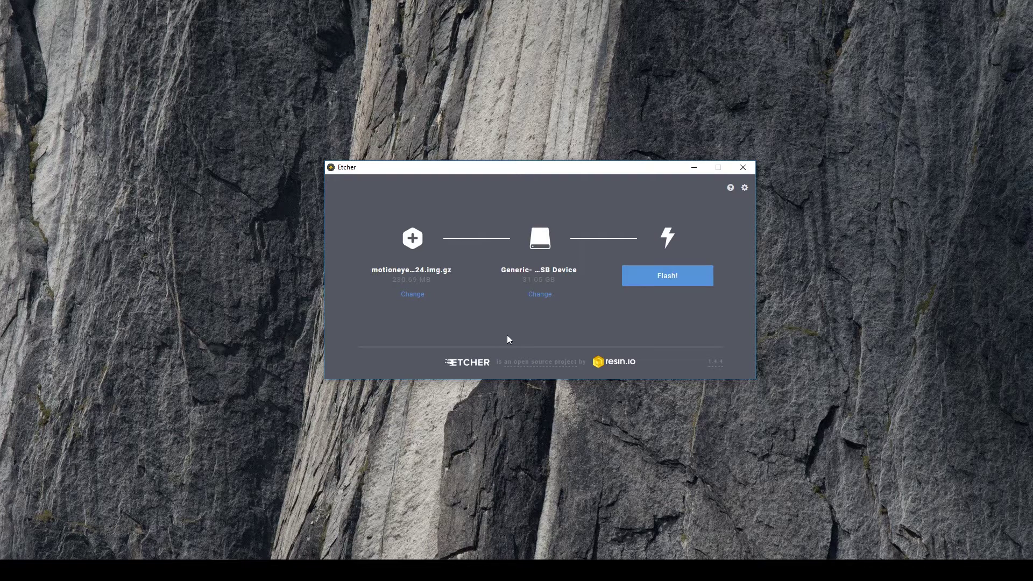
Start flashing motionEyeOS to the card and minimize the Maxim app-note window meanwhile
left_click(670, 284)
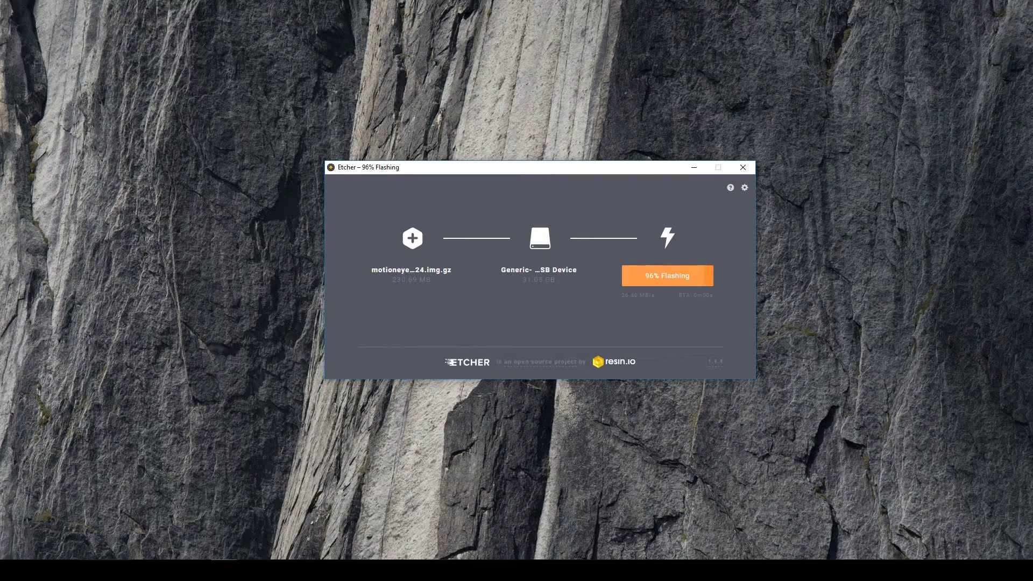
mouse_move(121, 570)
left_click(82, 547)
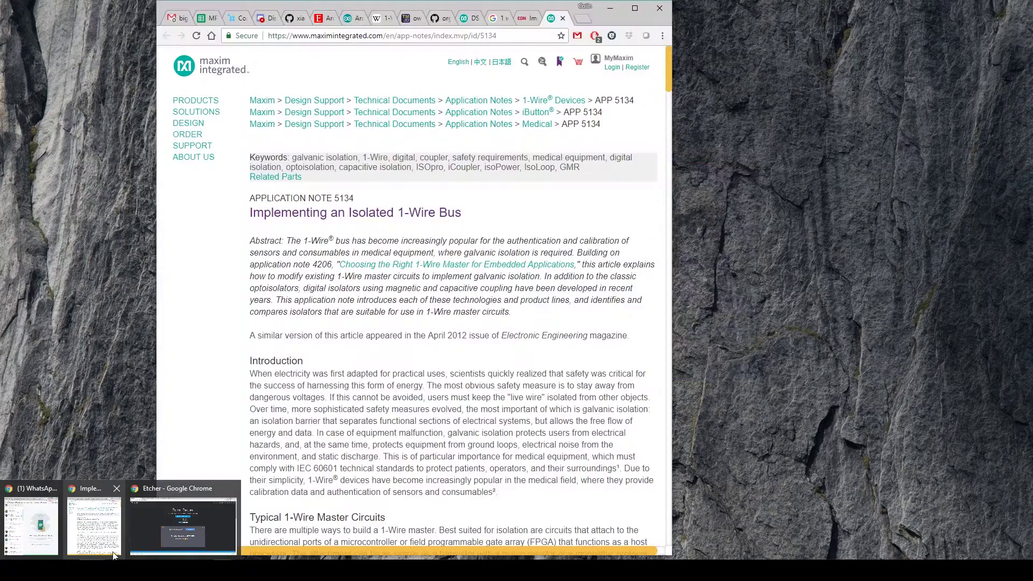
left_click(180, 532)
left_click(610, 7)
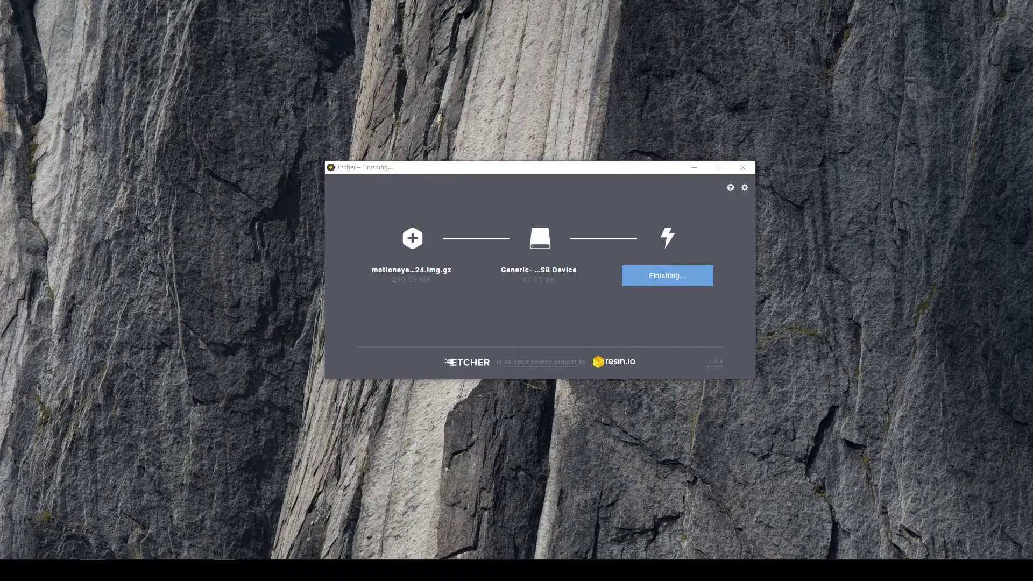
After Flash Complete, minimize Etcher and return to the Etcher webpage
left_click(142, 533)
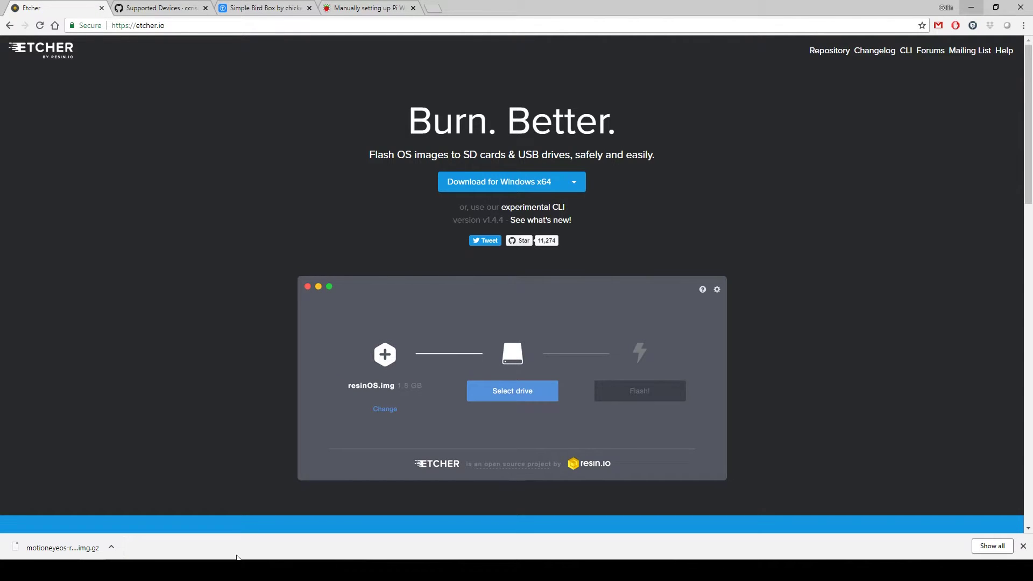
key("alt+Tab")
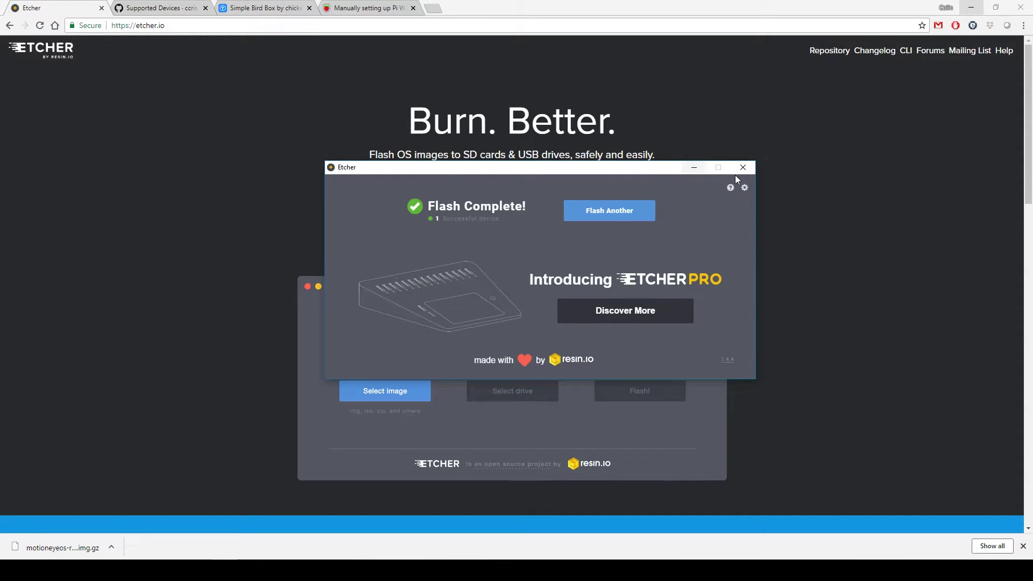
left_click(695, 171)
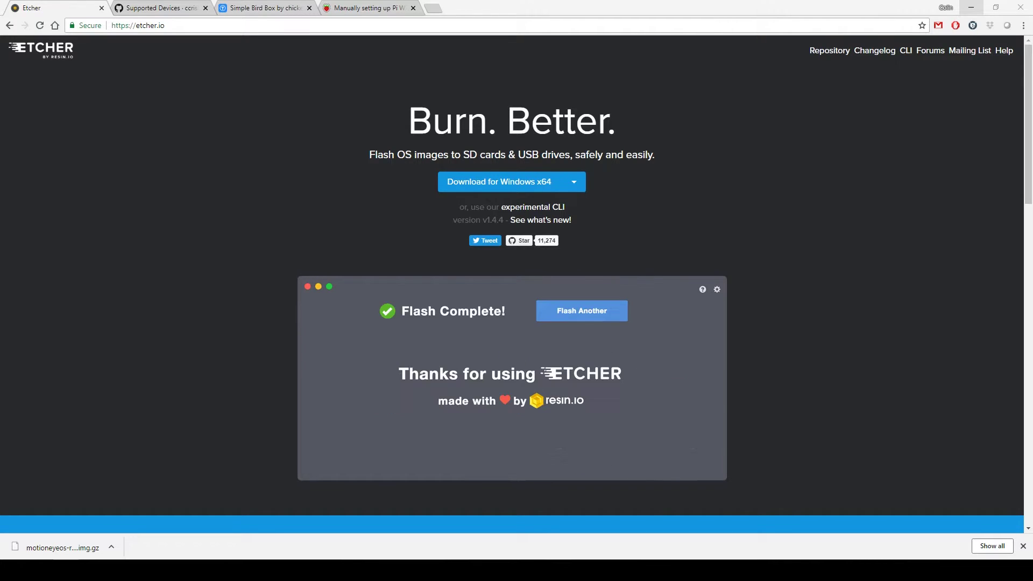
Close the USB Drive (M:) window and position the USB Drive (F:) window
left_click_drag(91, 205, 267, 159)
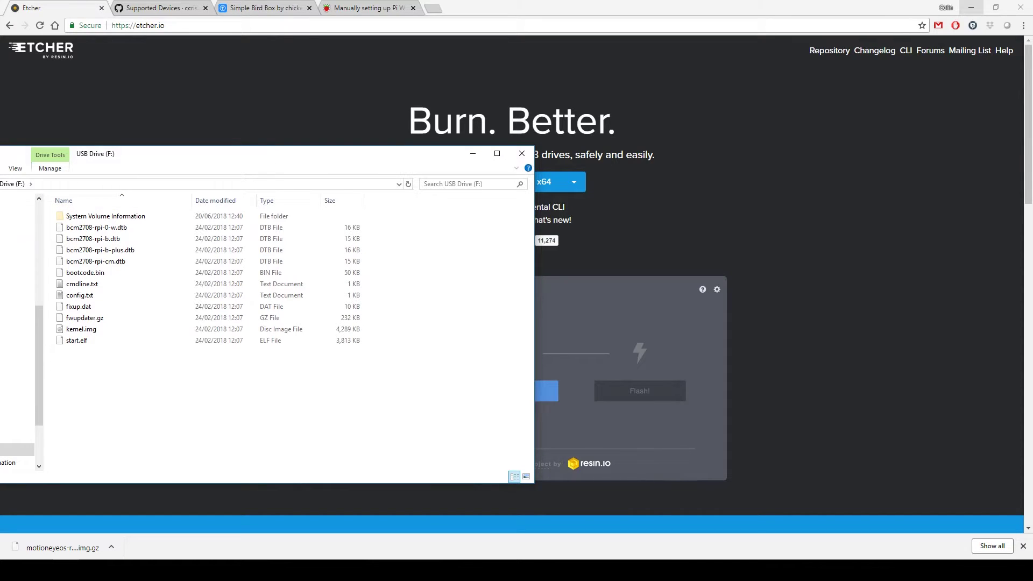
left_click_drag(0, 187, 253, 157)
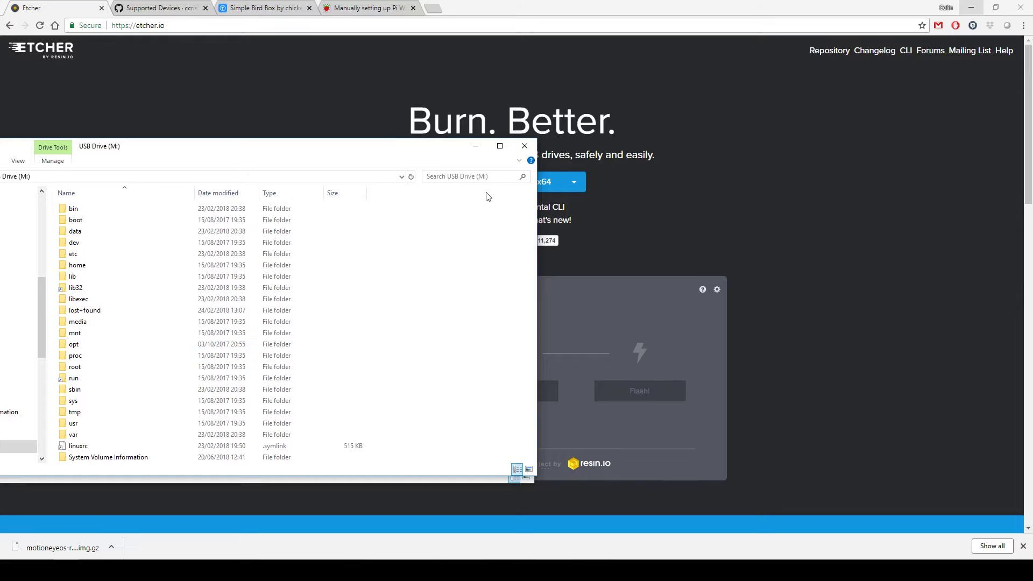
left_click(524, 146)
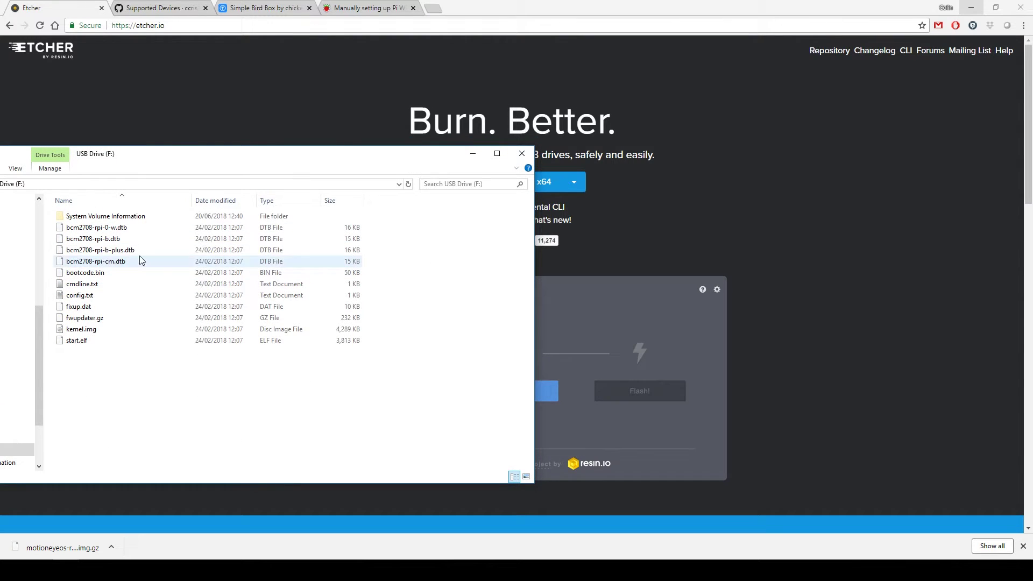
mouse_move(127, 155)
left_mouse_down()
mouse_move(147, 155)
mouse_move(123, 165)
left_mouse_up()
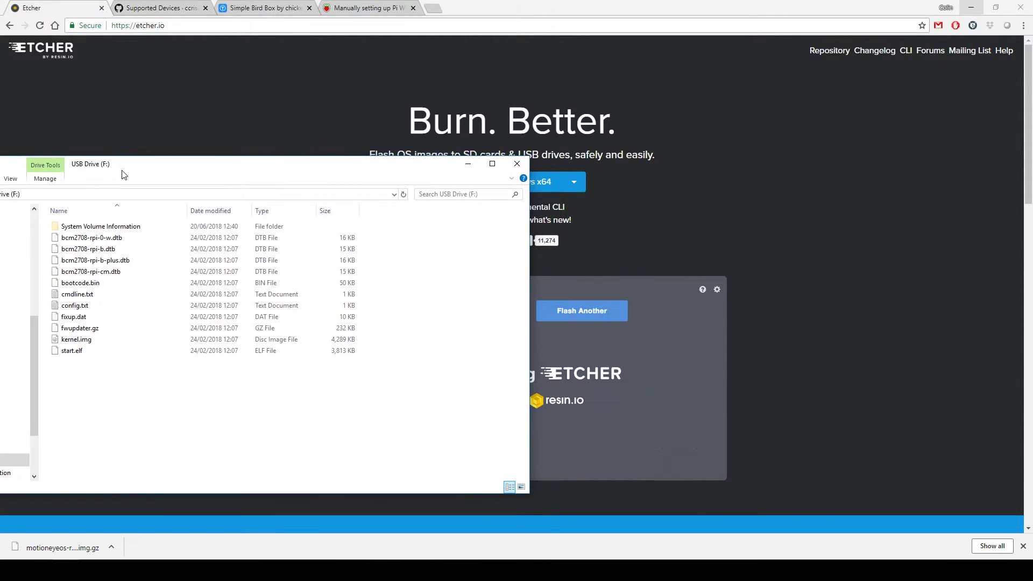
Create a New Text Document.txt on USB Drive (F:)
right_click(150, 392)
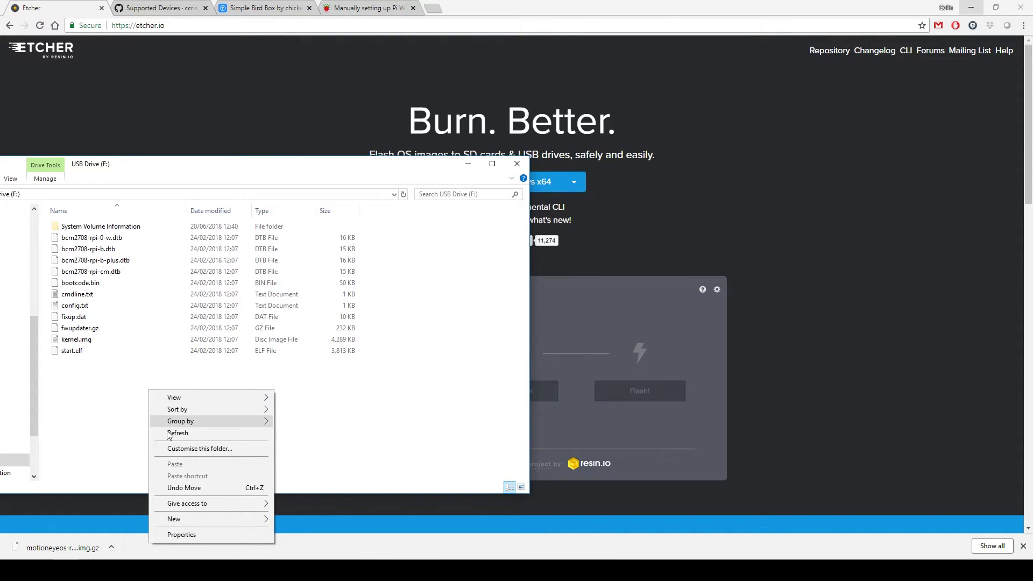
mouse_move(231, 524)
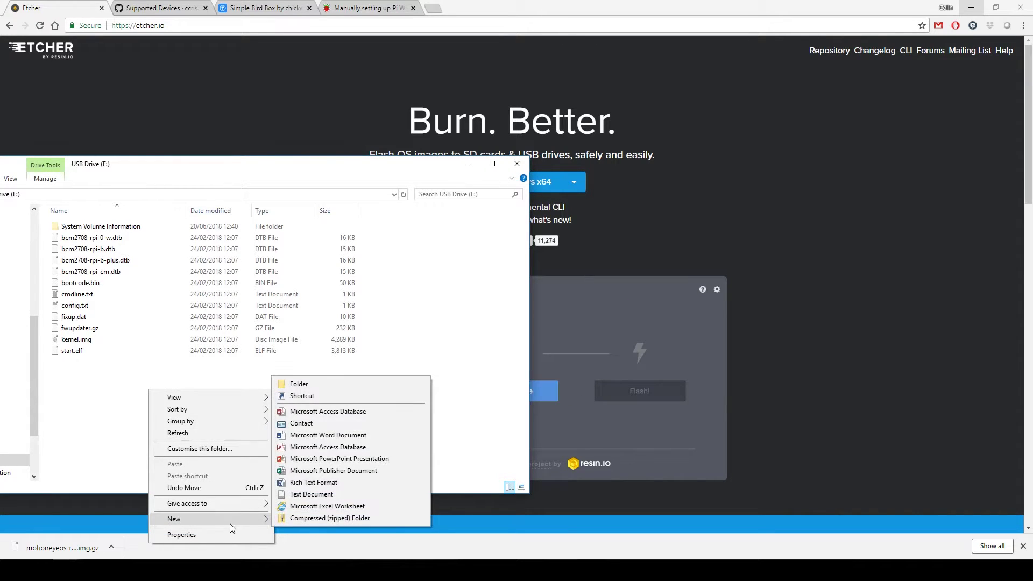
left_click(342, 494)
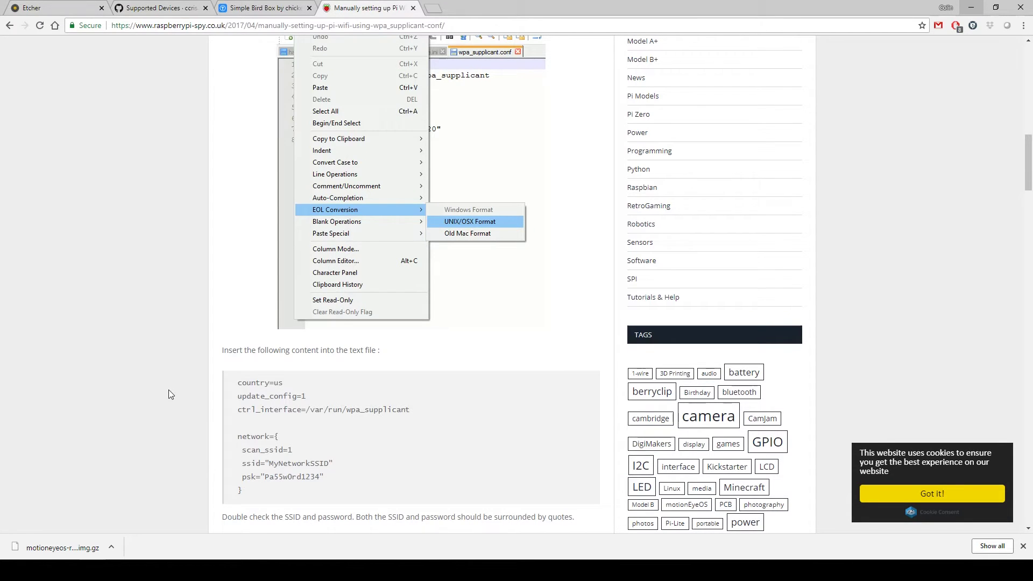
scroll(186, 377, "up", 5)
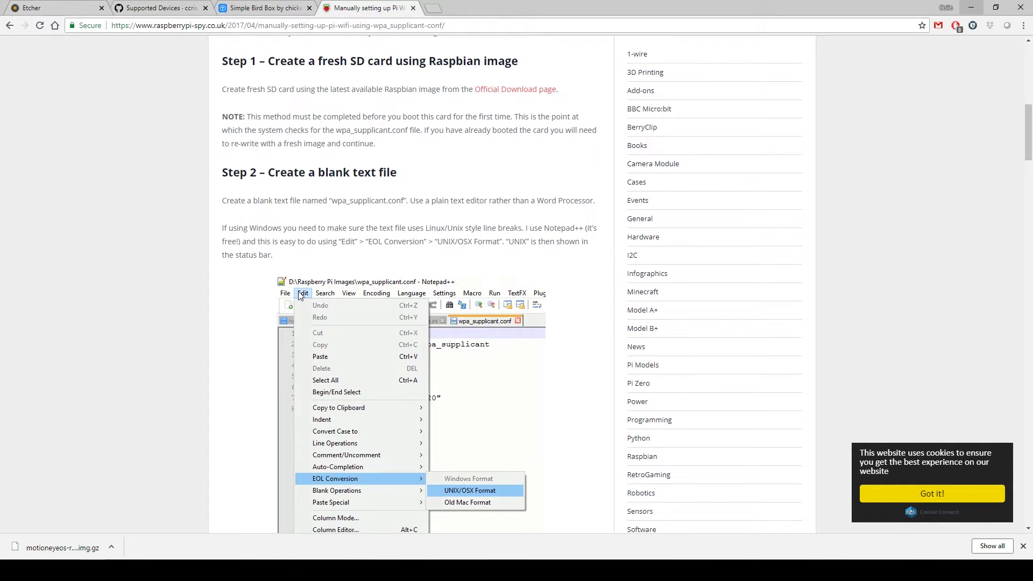
left_click_drag(407, 201, 378, 201)
left_click(186, 320)
scroll(186, 320, "down", 1)
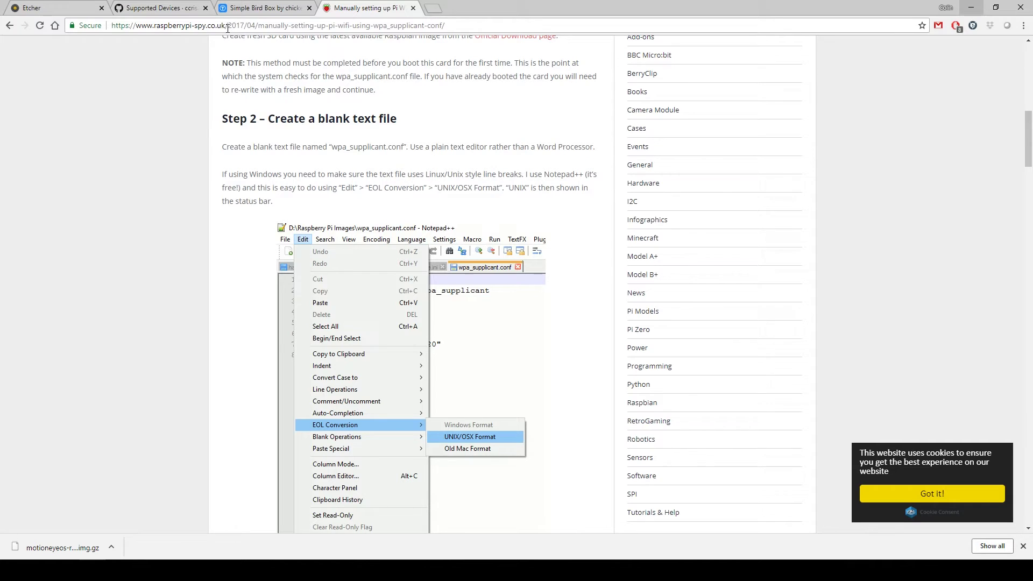
left_click_drag(229, 22, 139, 32)
left_click(184, 217)
scroll(240, 235, "down", 4)
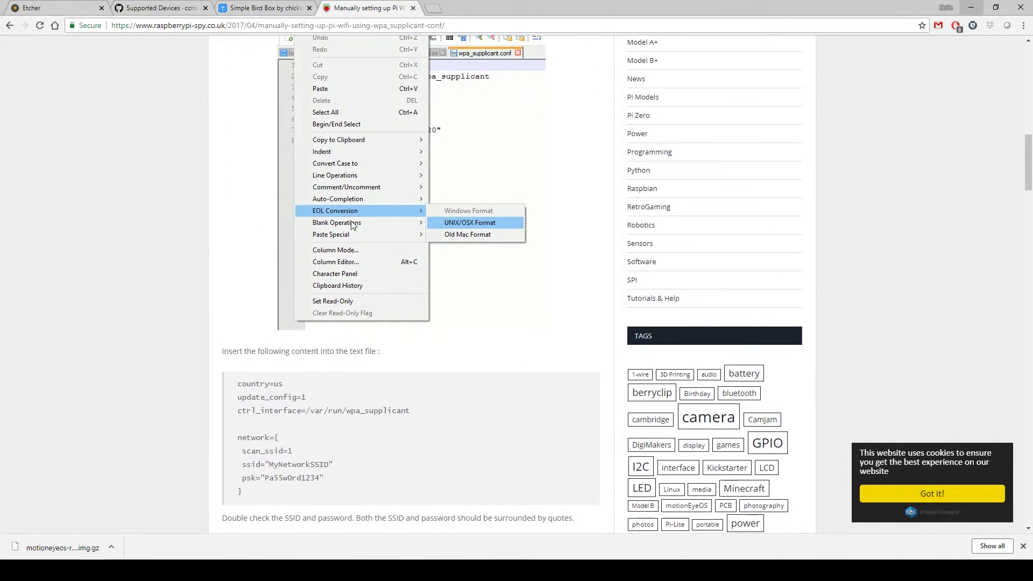
scroll(254, 231, "up", 2)
scroll(311, 365, "down", 3)
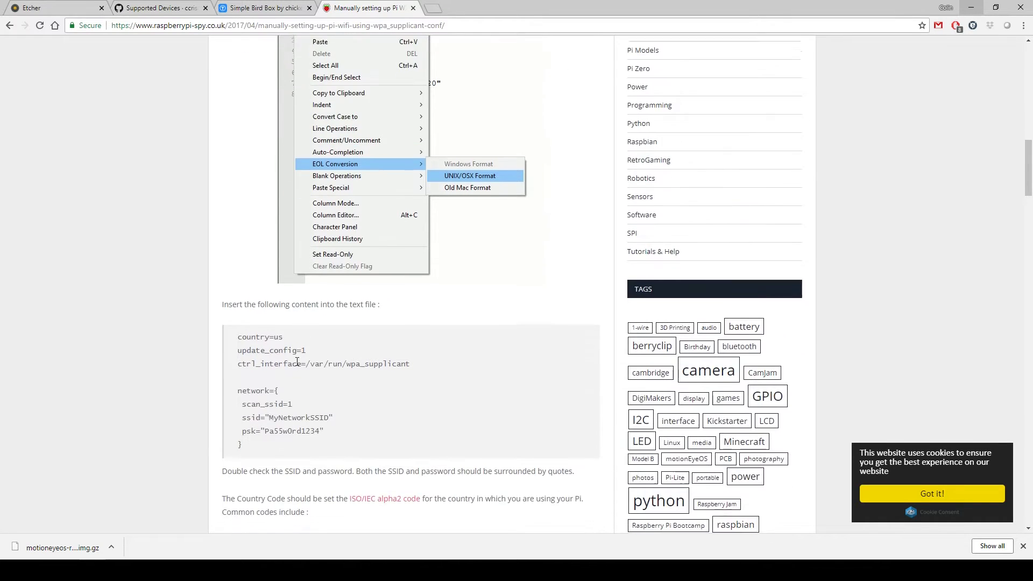
left_click_drag(290, 329, 277, 330)
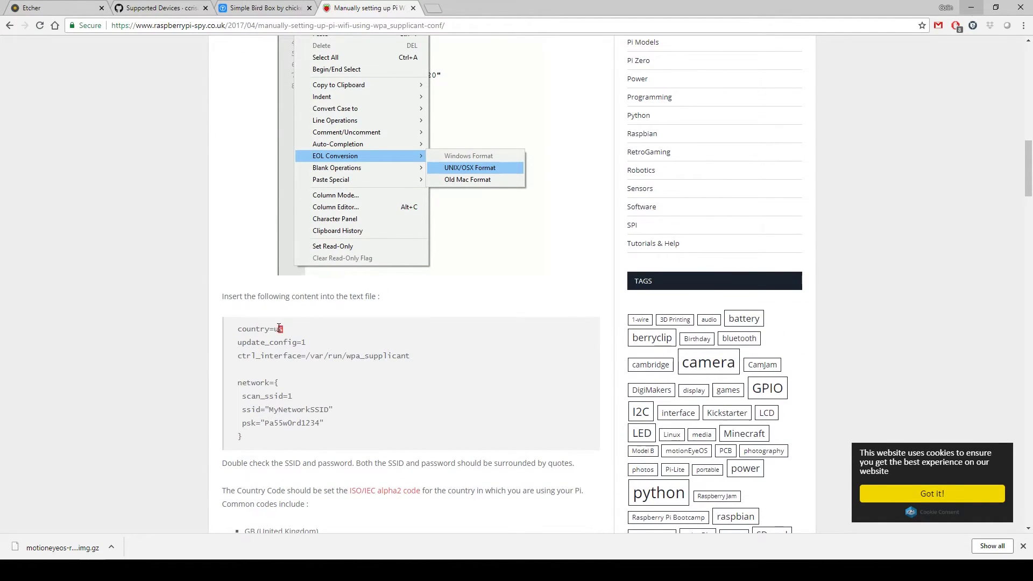
left_click(169, 321)
scroll(175, 311, "down", 3)
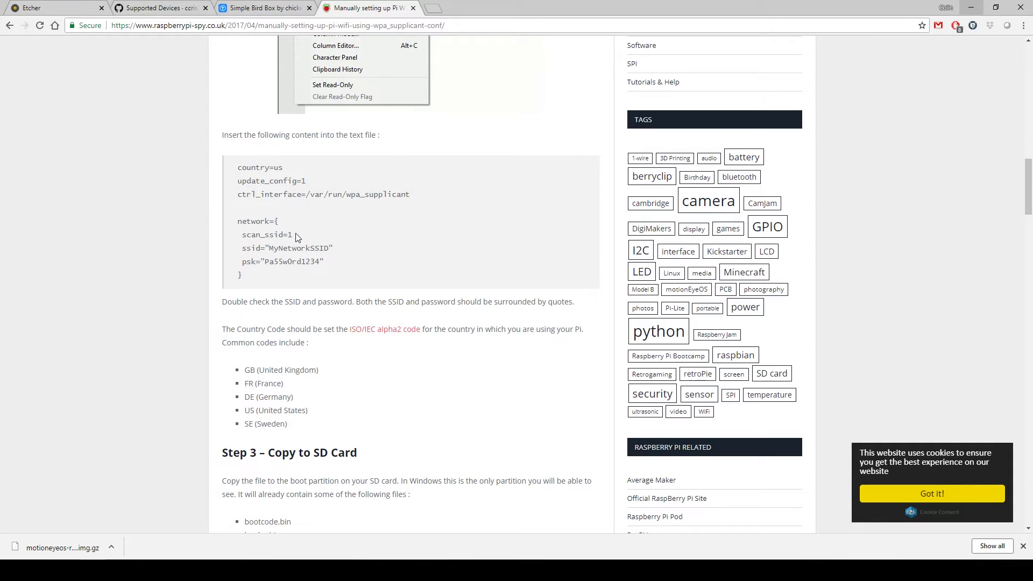
double_click(292, 248)
double_click(294, 262)
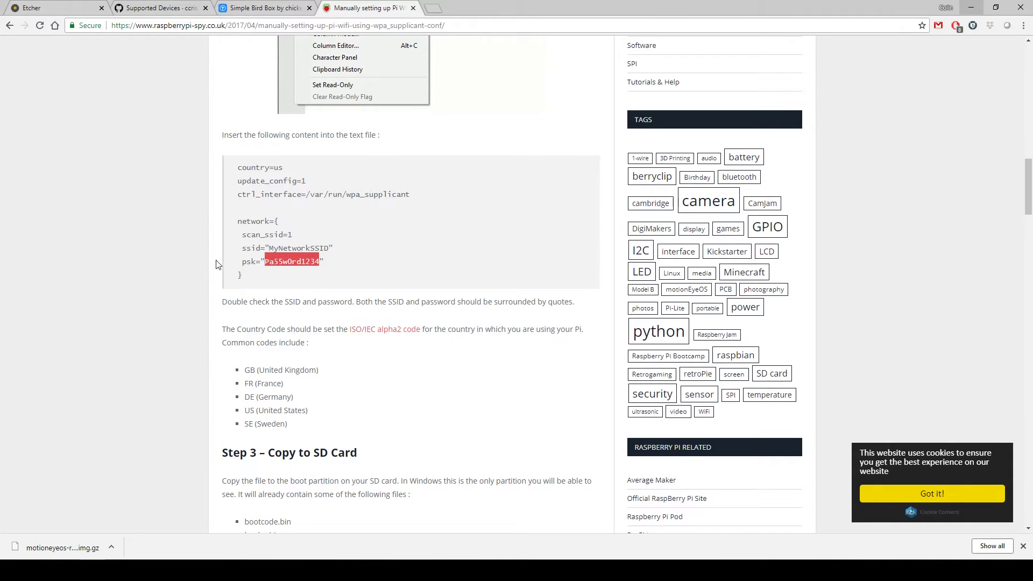
left_click(201, 256)
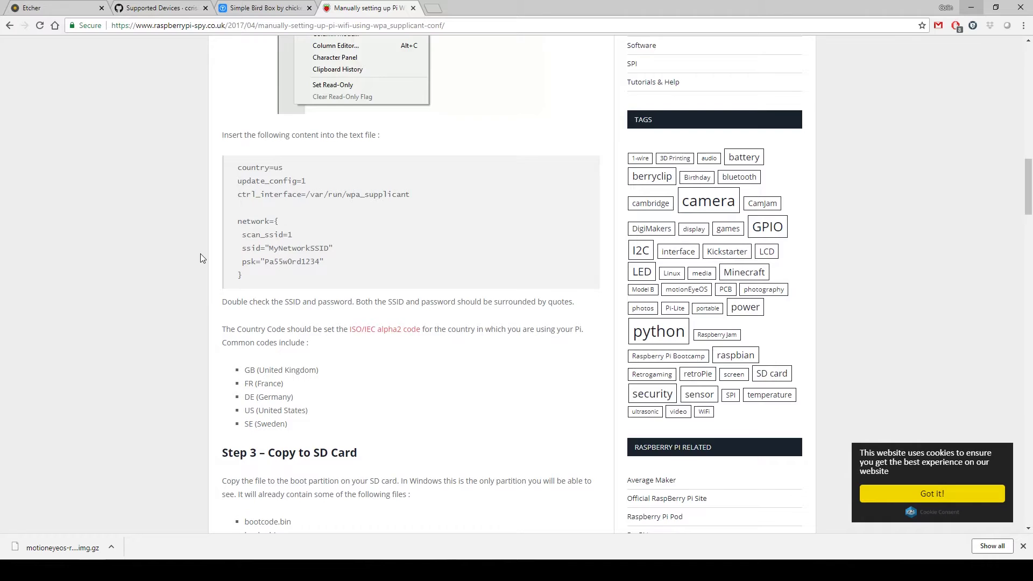
scroll(201, 256, "down", 4)
left_click_drag(308, 361, 243, 306)
left_click(218, 331)
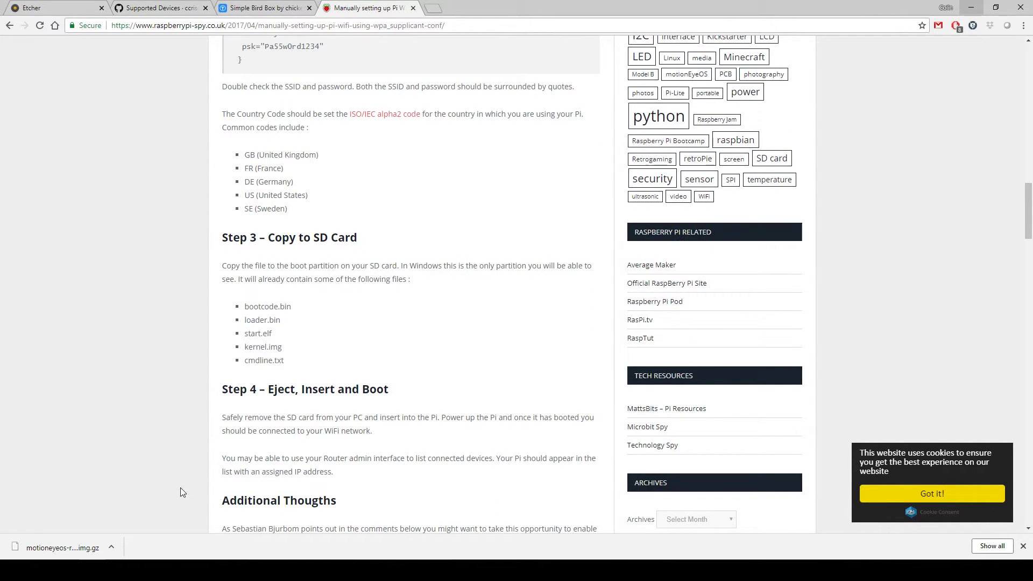
left_click(89, 570)
left_click(244, 534)
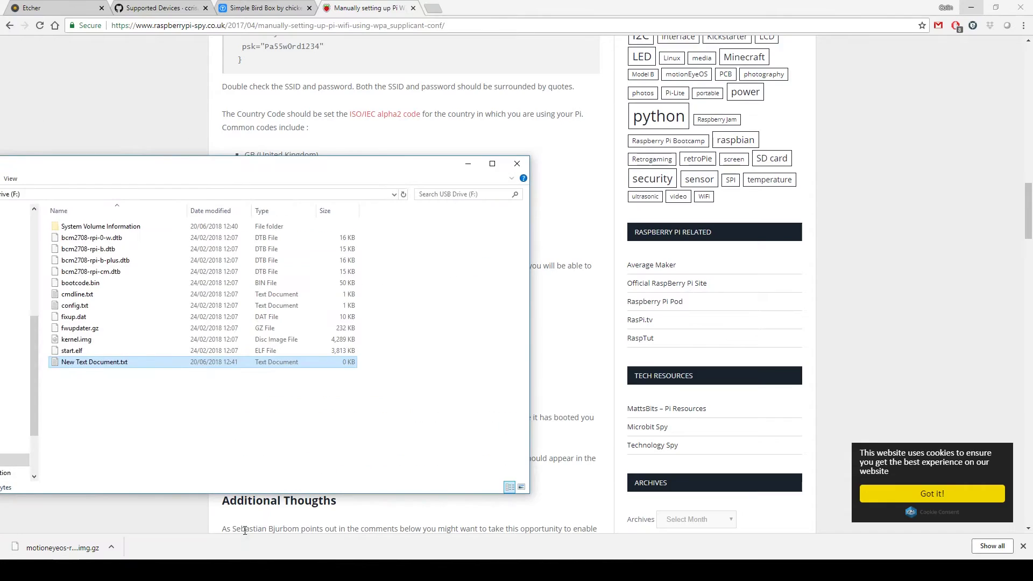
left_click_drag(179, 168, 0, 116)
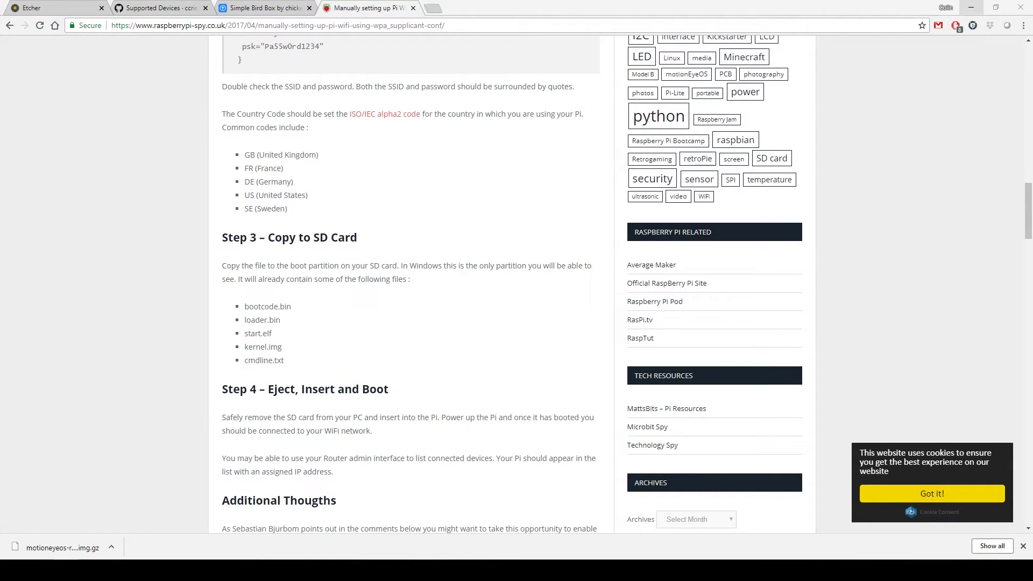
left_click(180, 281)
left_click_drag(0, 132, 277, 129)
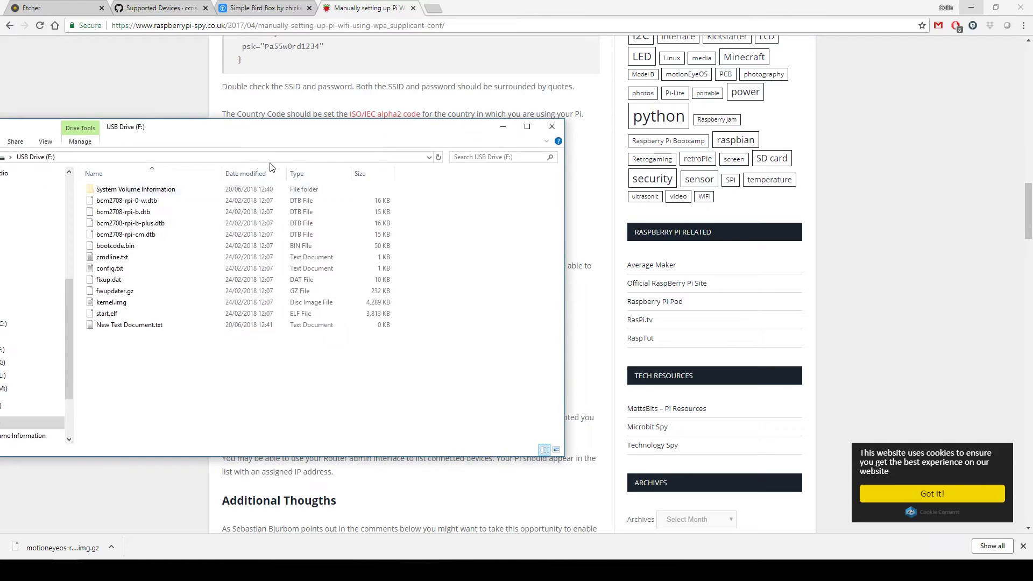
left_click(159, 330)
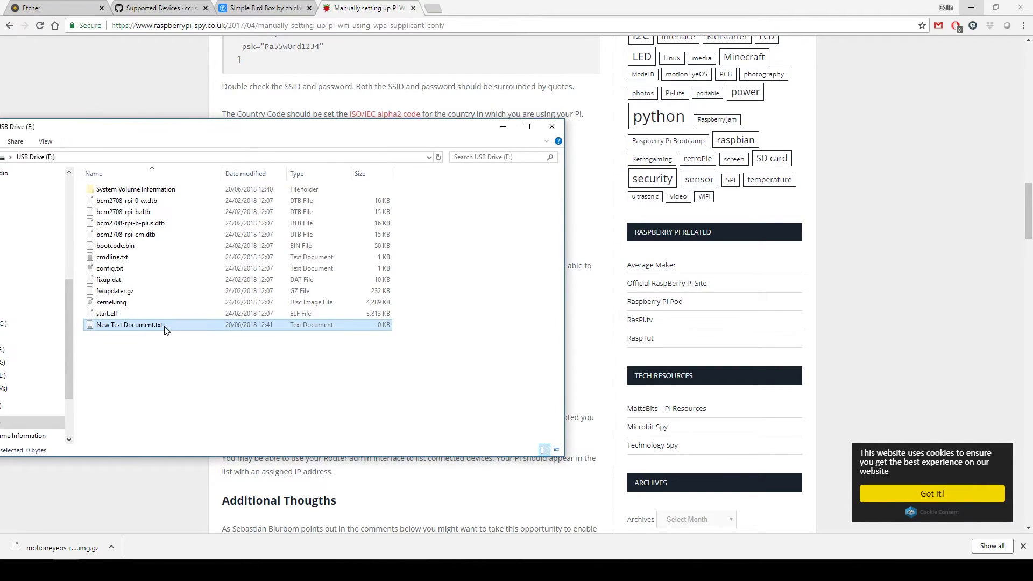
left_click(159, 328)
double_click(159, 326)
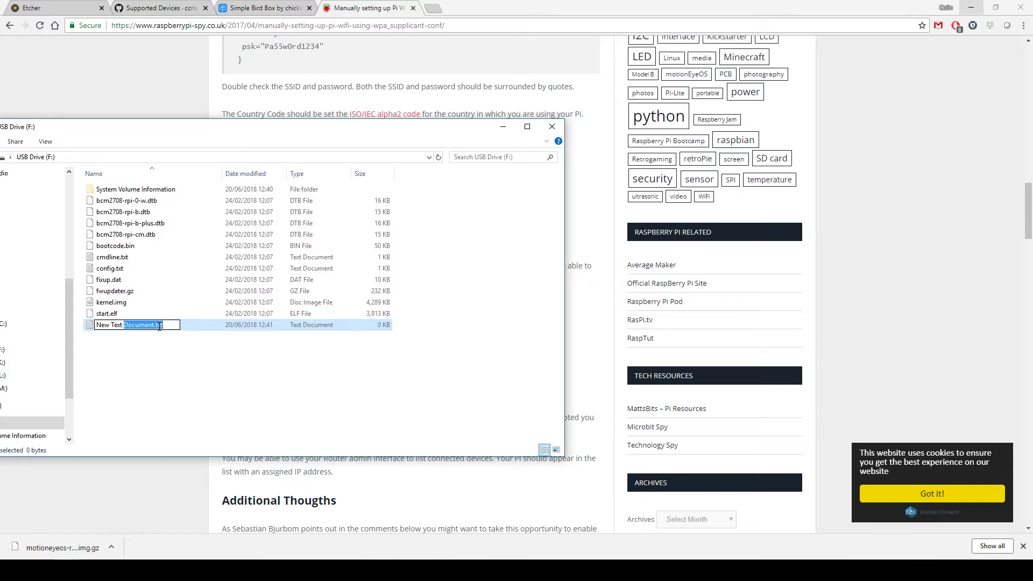
left_click(172, 372)
left_click_drag(335, 131, 0, 141)
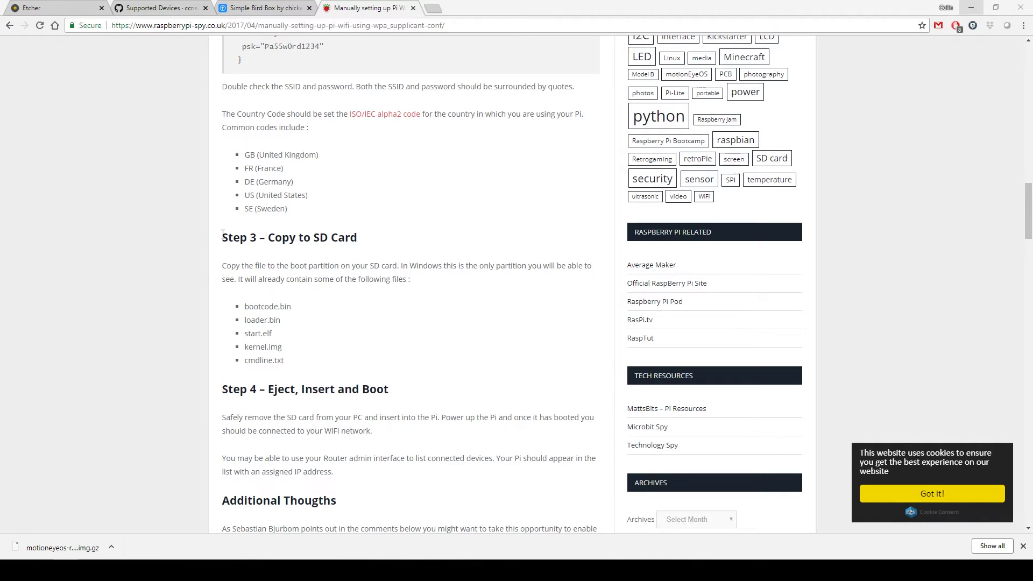
left_click(141, 270)
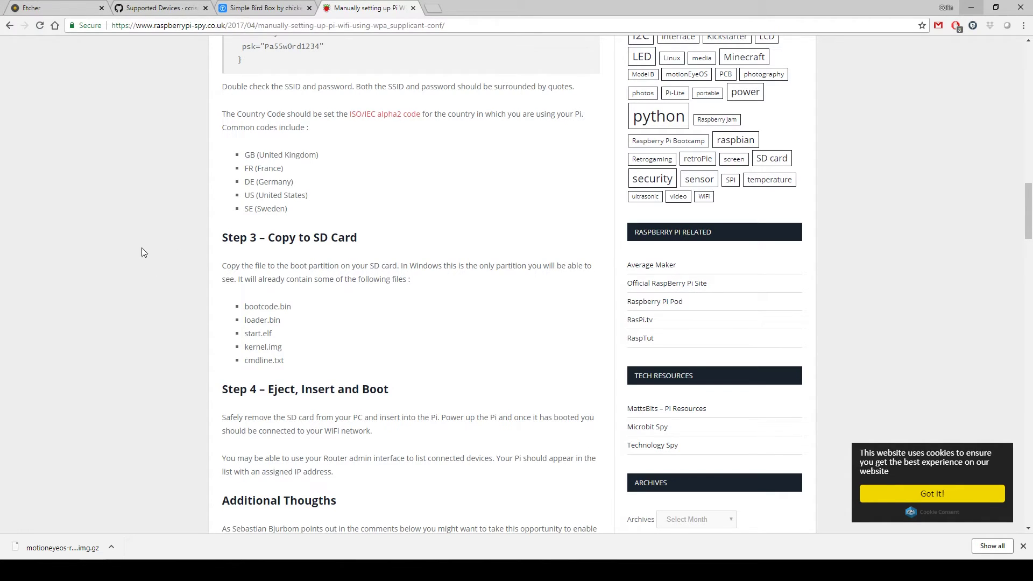
Load motionEye at 192.168.0.132 in a new tab and dismiss the downloads shelf
left_click(435, 9)
type("192")
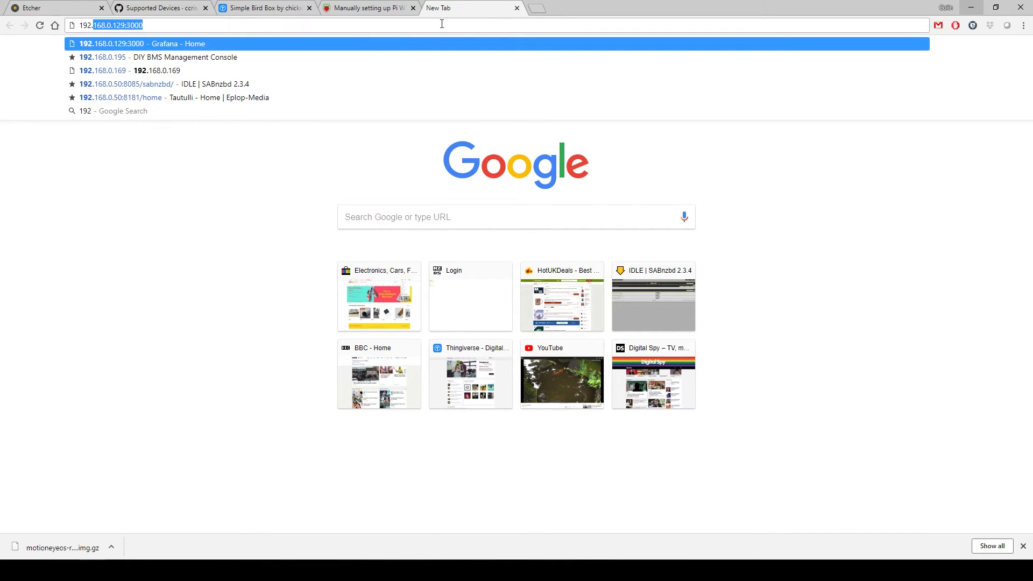
type(".168.0.132")
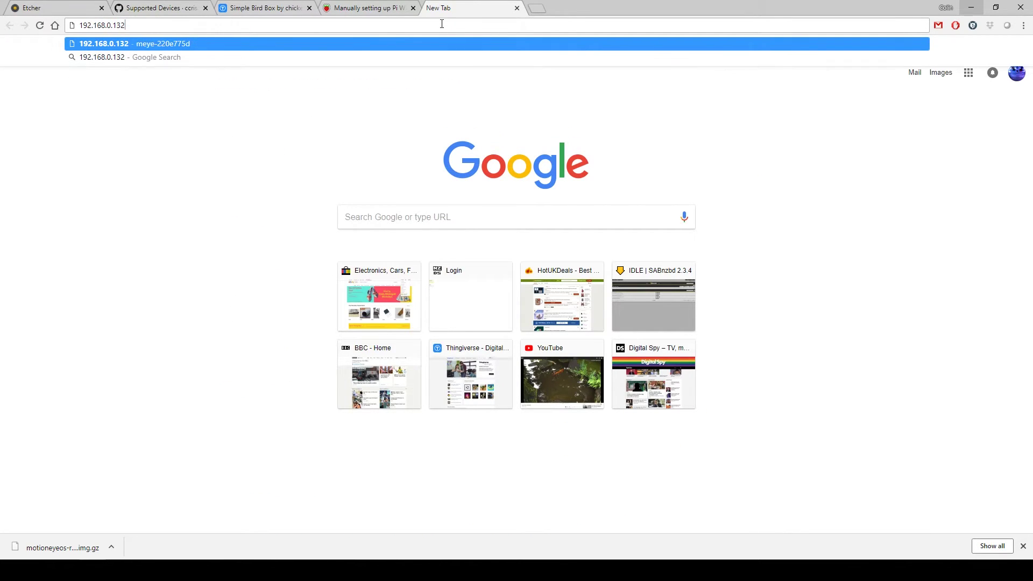
key("Return")
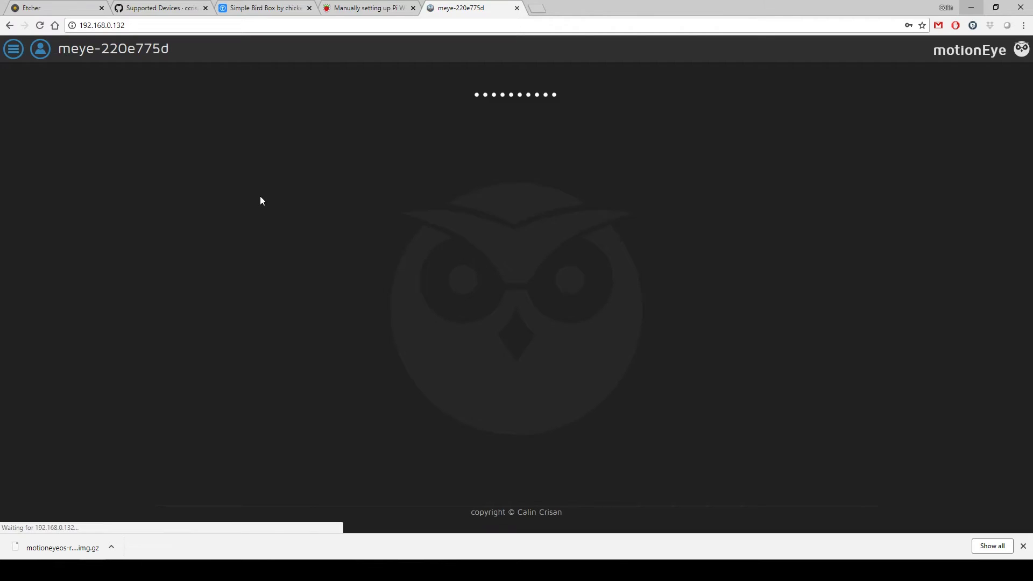
left_click(1022, 546)
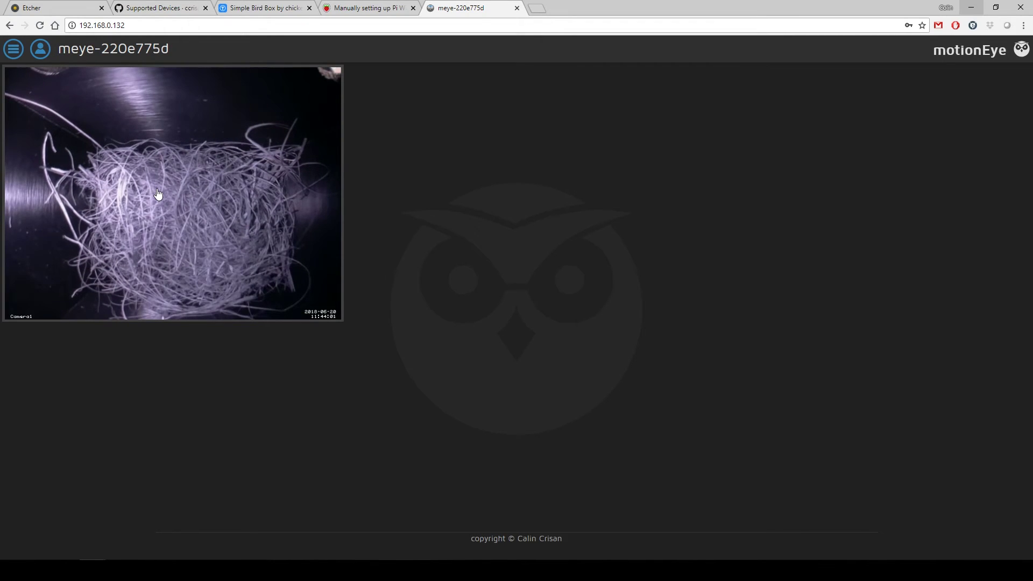
left_click(14, 50)
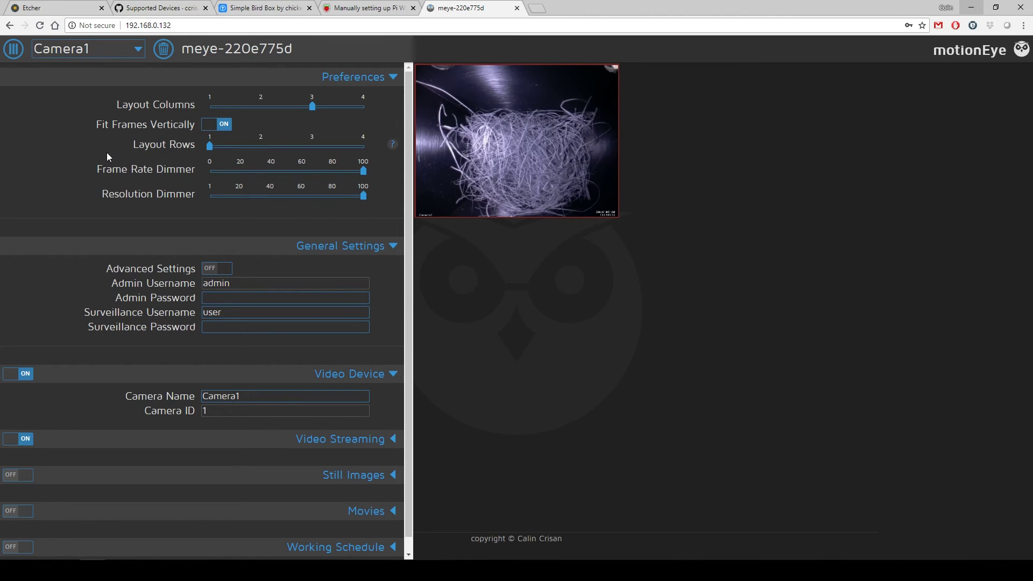
left_click(14, 50)
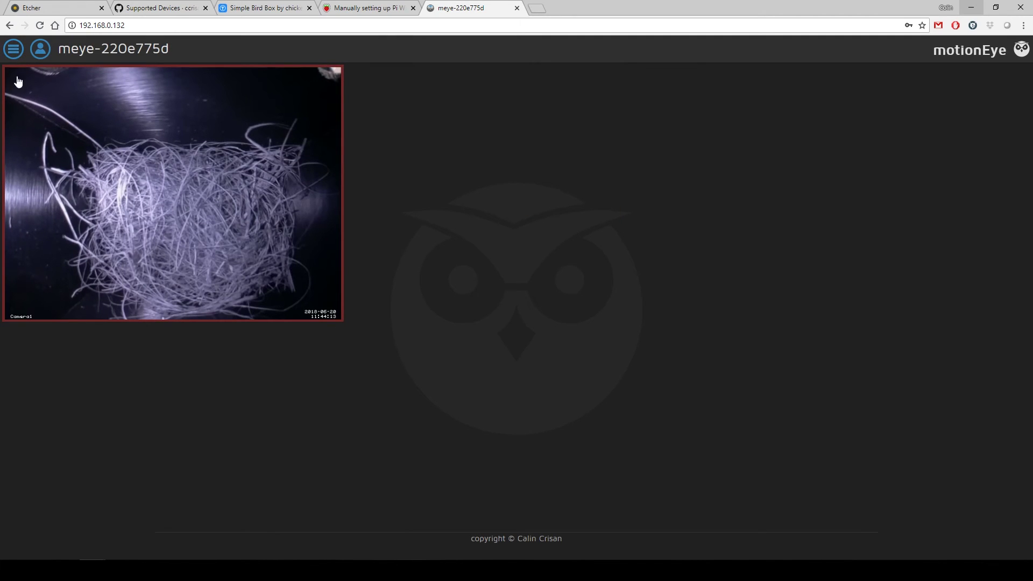